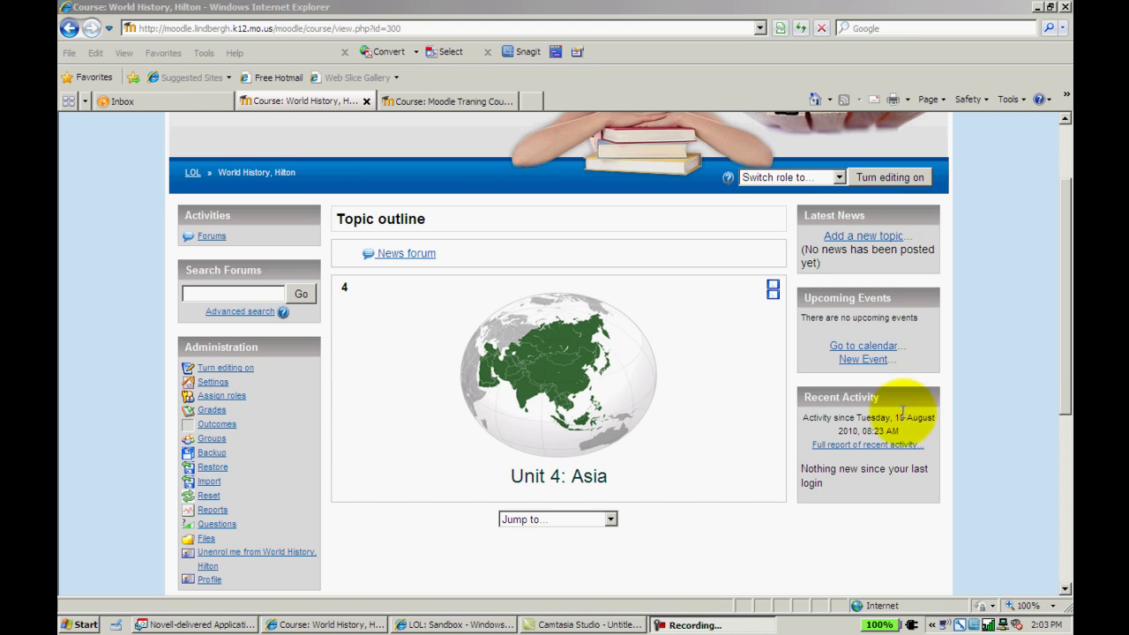
Scroll the World History course page to view the News forum and the Unit 4: Asia topic.
left_click_drag(1062, 363, 1063, 439)
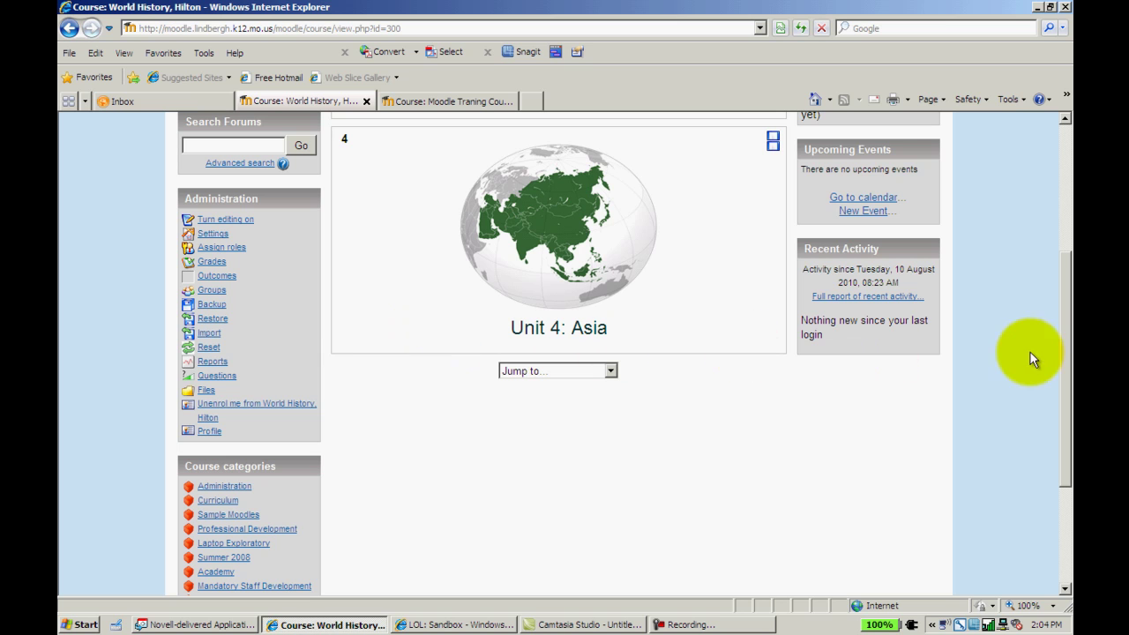
left_click_drag(1064, 351, 1061, 295)
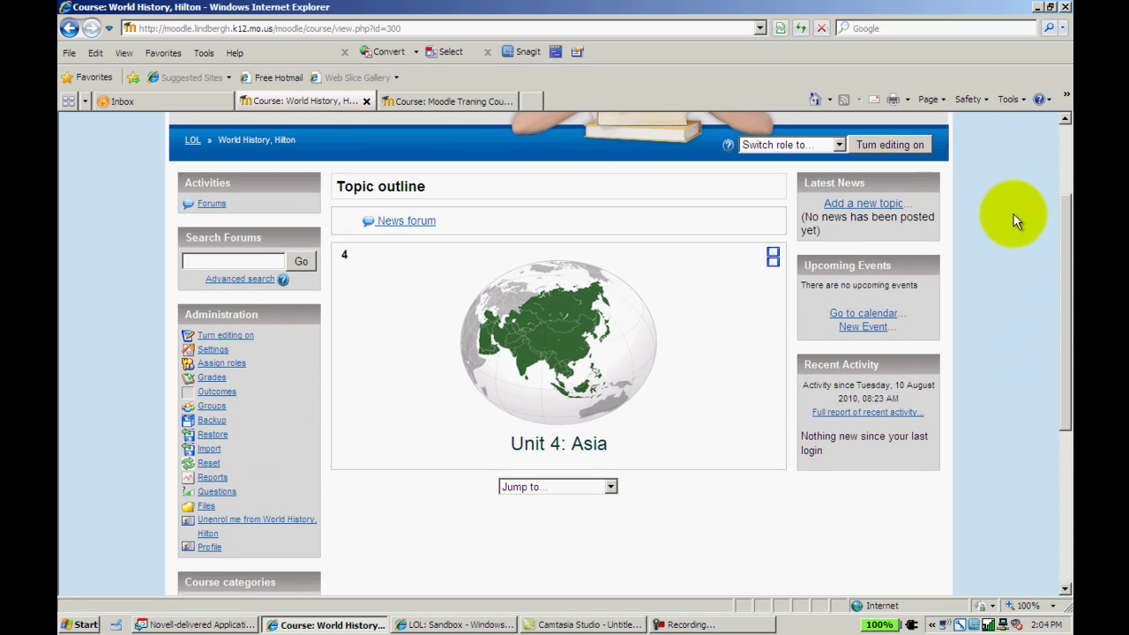
Turn editing on and add a 'Display a directory' resource to topic 4.
left_click(887, 142)
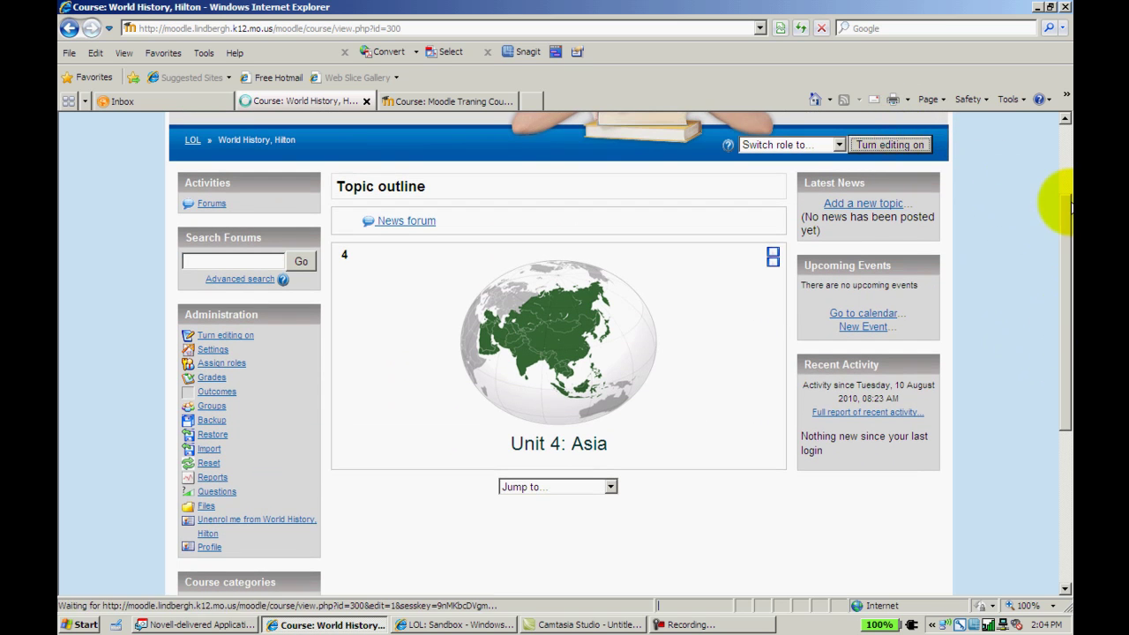
left_click_drag(1068, 156, 1068, 302)
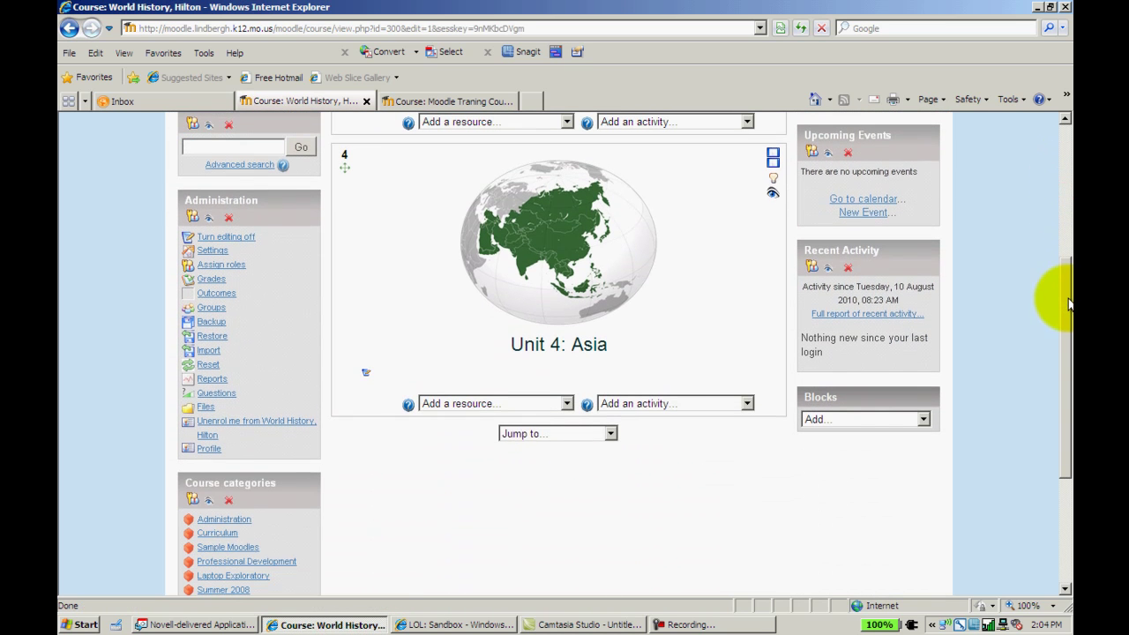
left_click(565, 404)
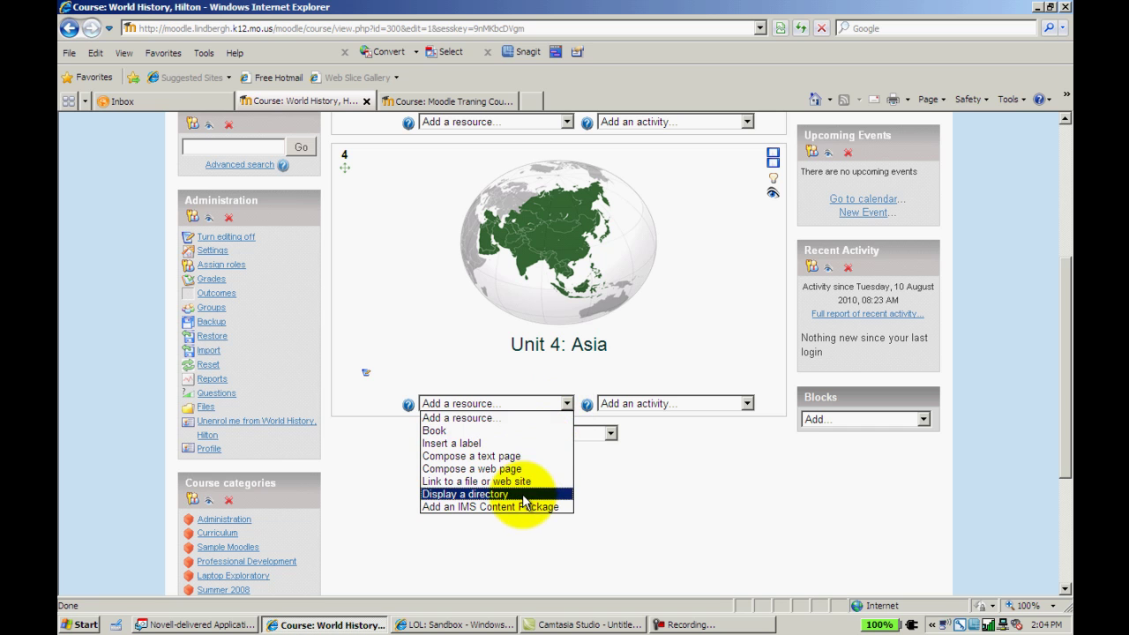
left_click(525, 495)
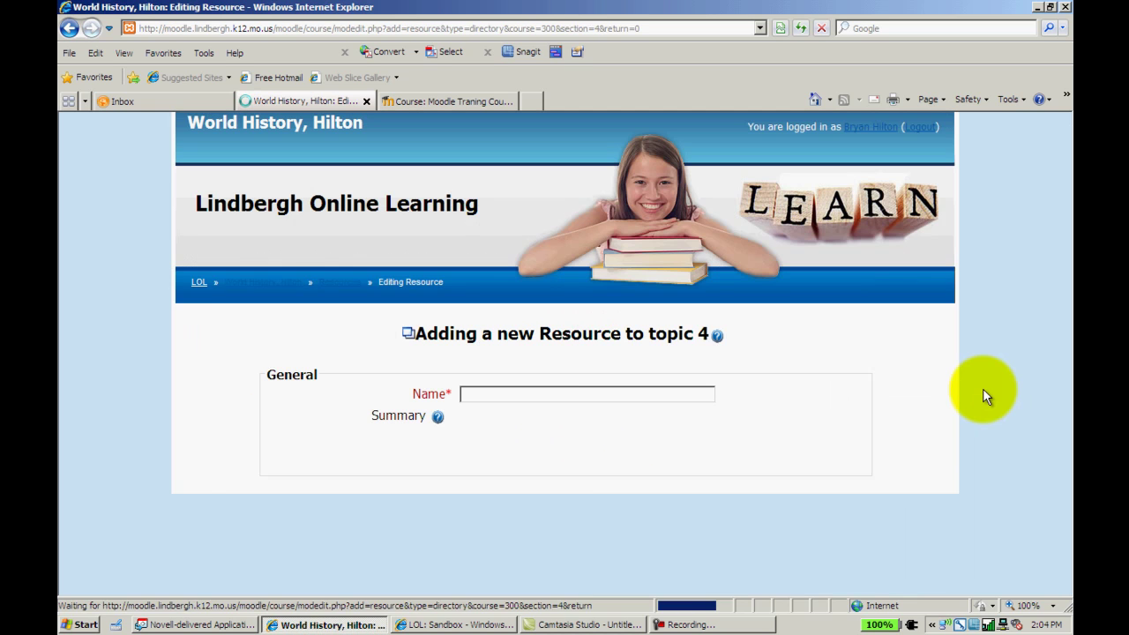
Enter 'Power points for Asia' as the new resource's name.
left_click_drag(1065, 300, 1066, 393)
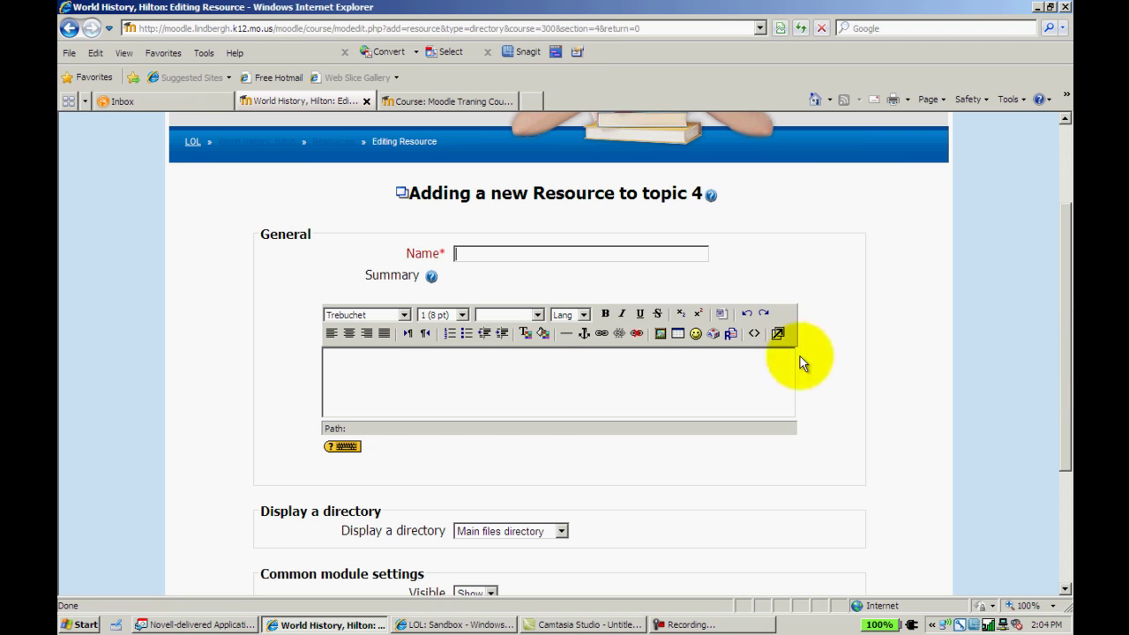
left_click(635, 249)
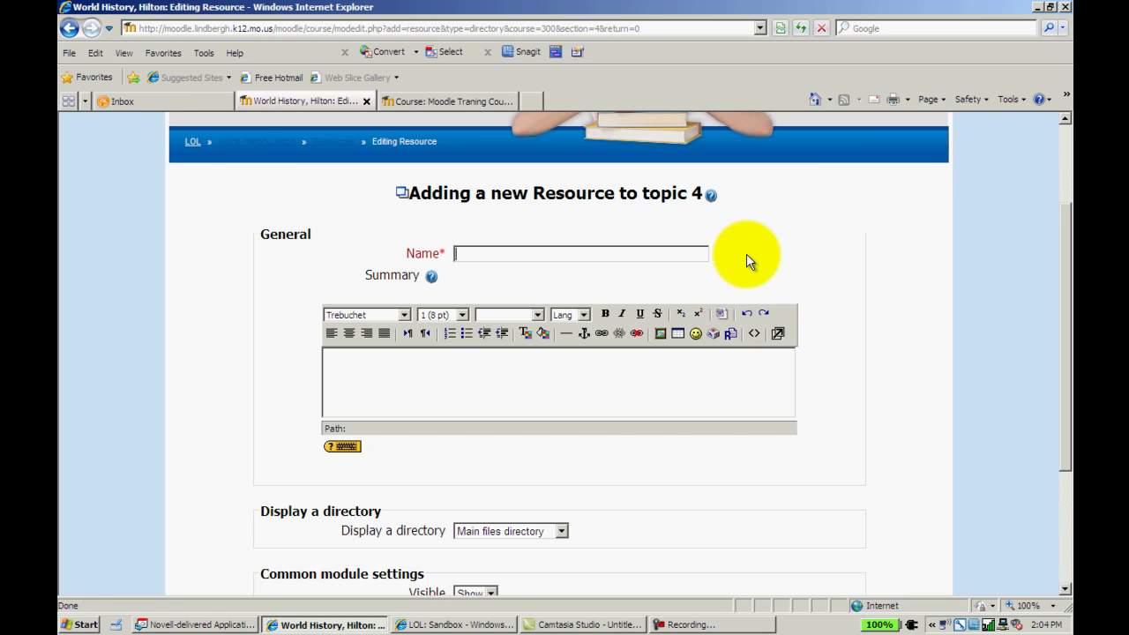
type("Power points for Asia")
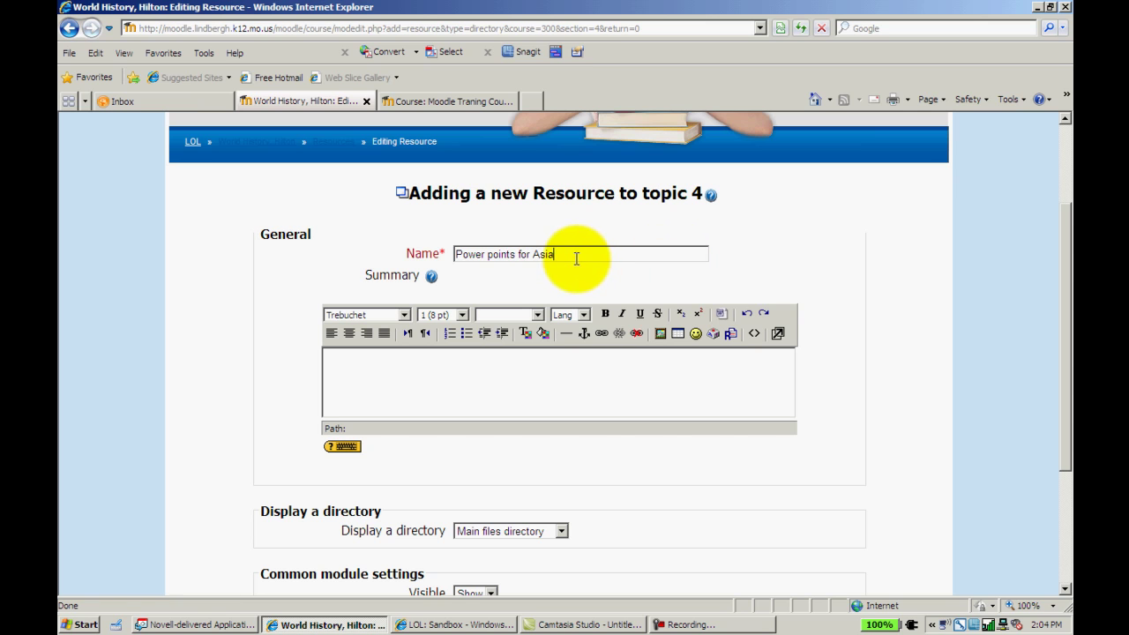
Copy the name 'Power points for Asia' into the Summary box as well.
left_click_drag(576, 259, 455, 254)
right_click(467, 254)
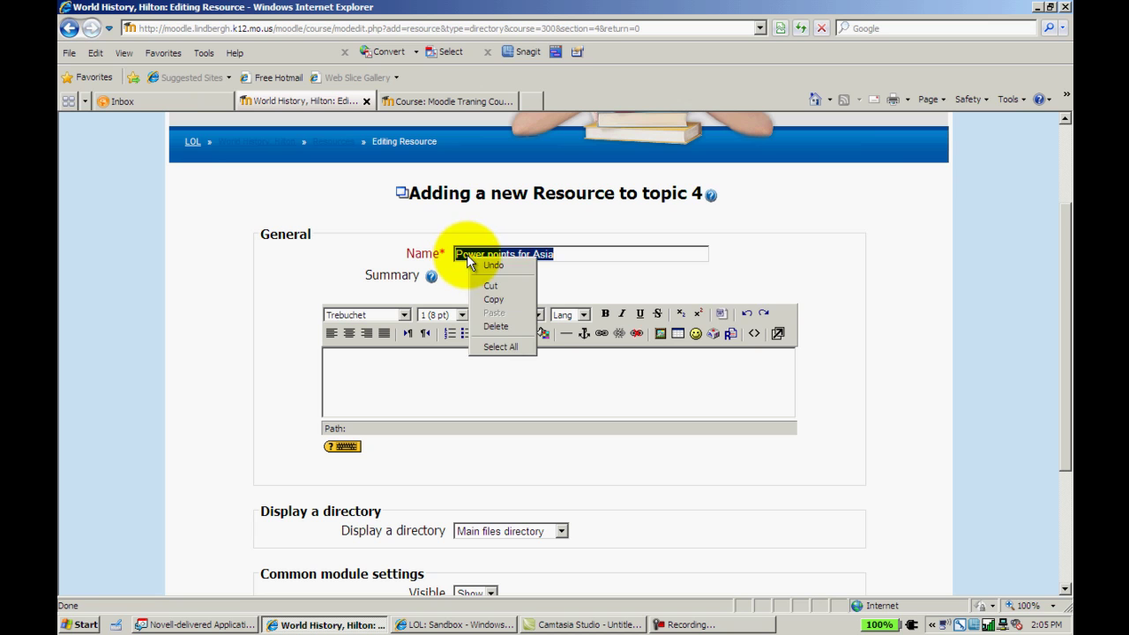
left_click(514, 300)
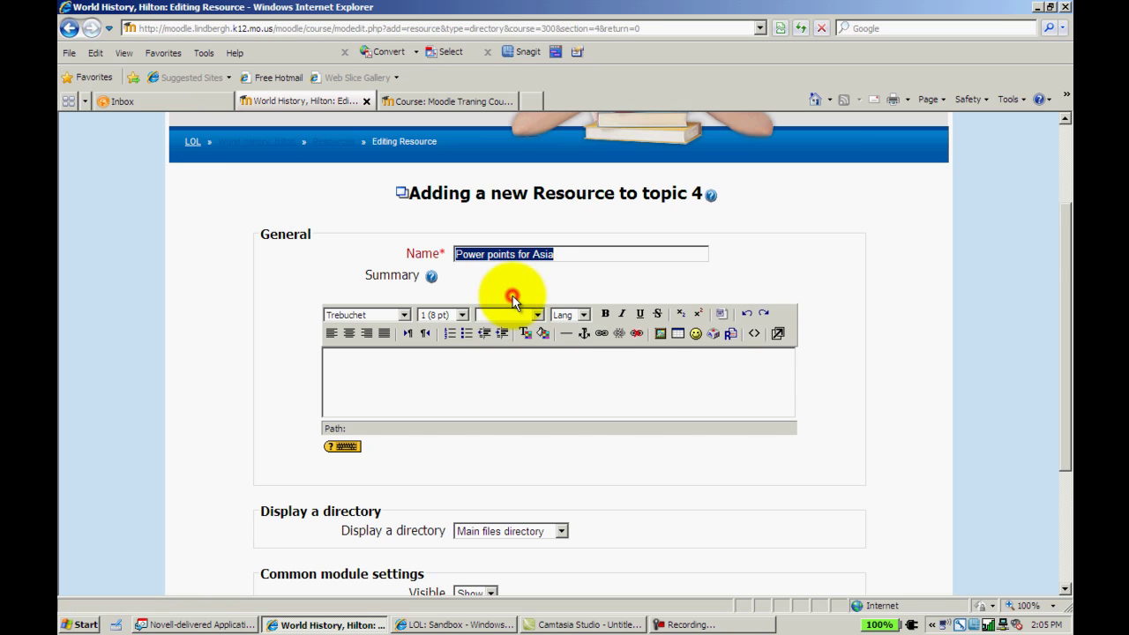
right_click(441, 373)
left_click(472, 430)
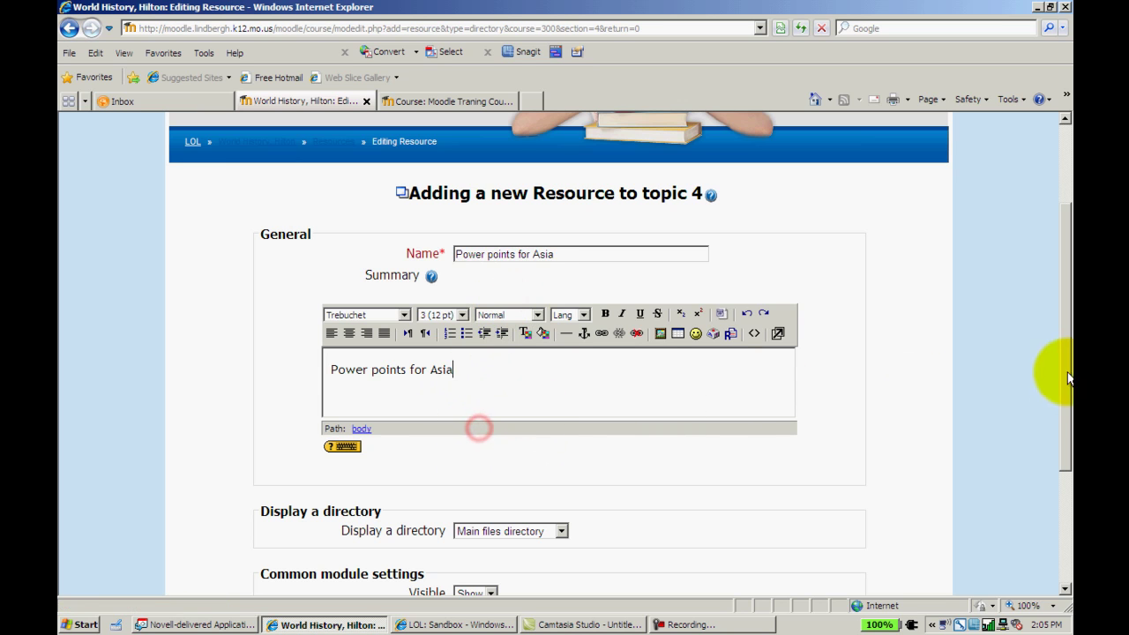
left_click_drag(1069, 360, 1072, 501)
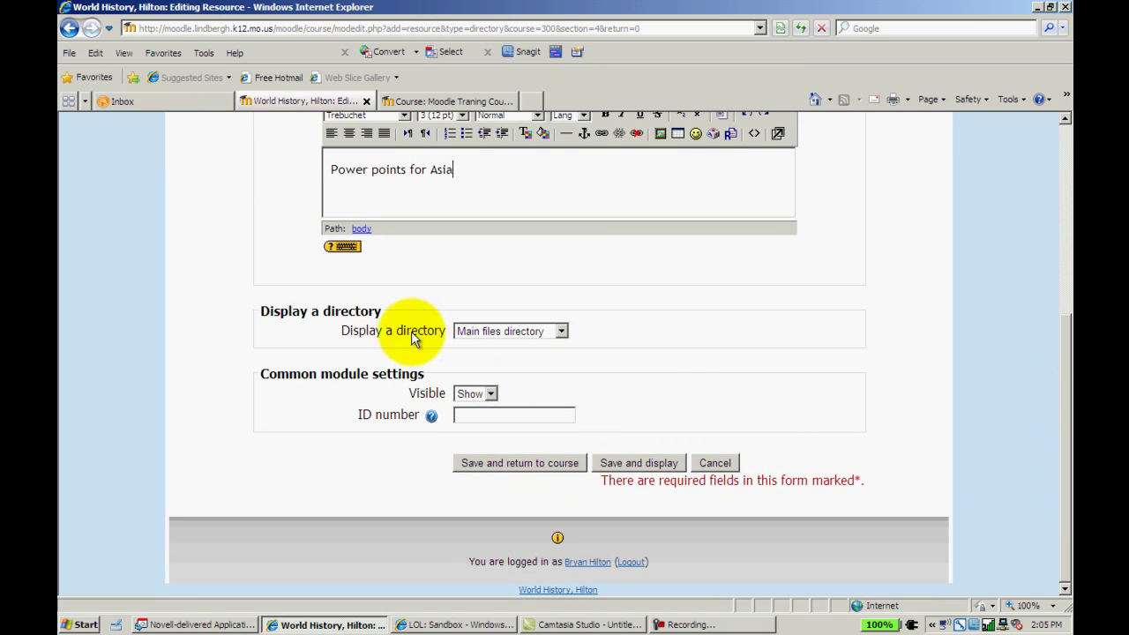
Choose Unit_1/Power_Points as the directory to display and save the resource back to the course.
left_click(557, 331)
left_click(557, 332)
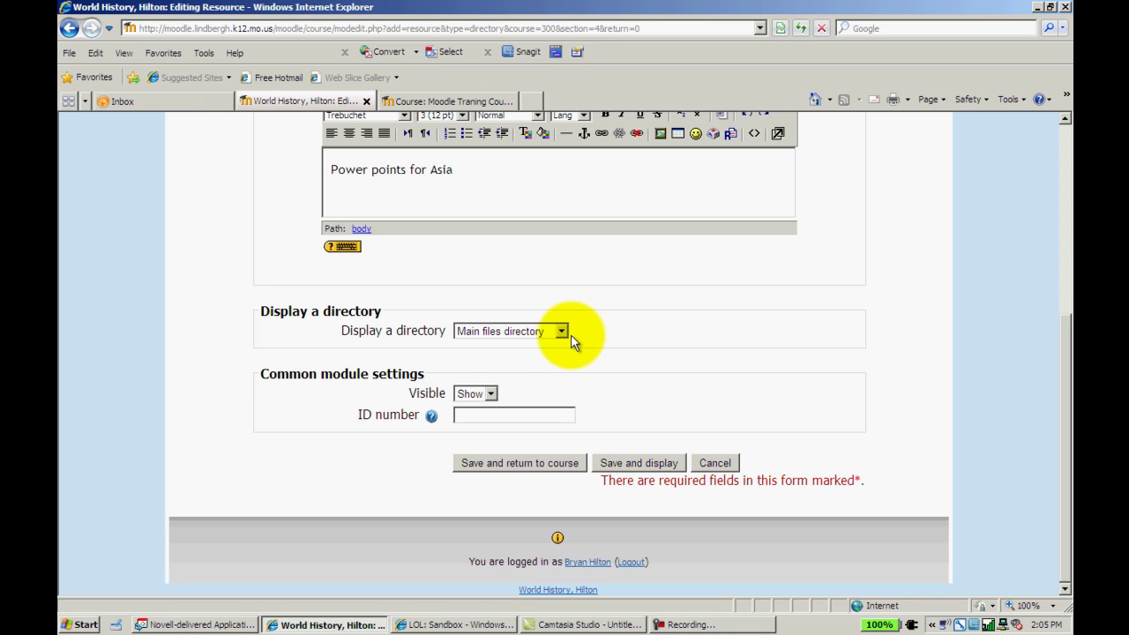
left_click(561, 333)
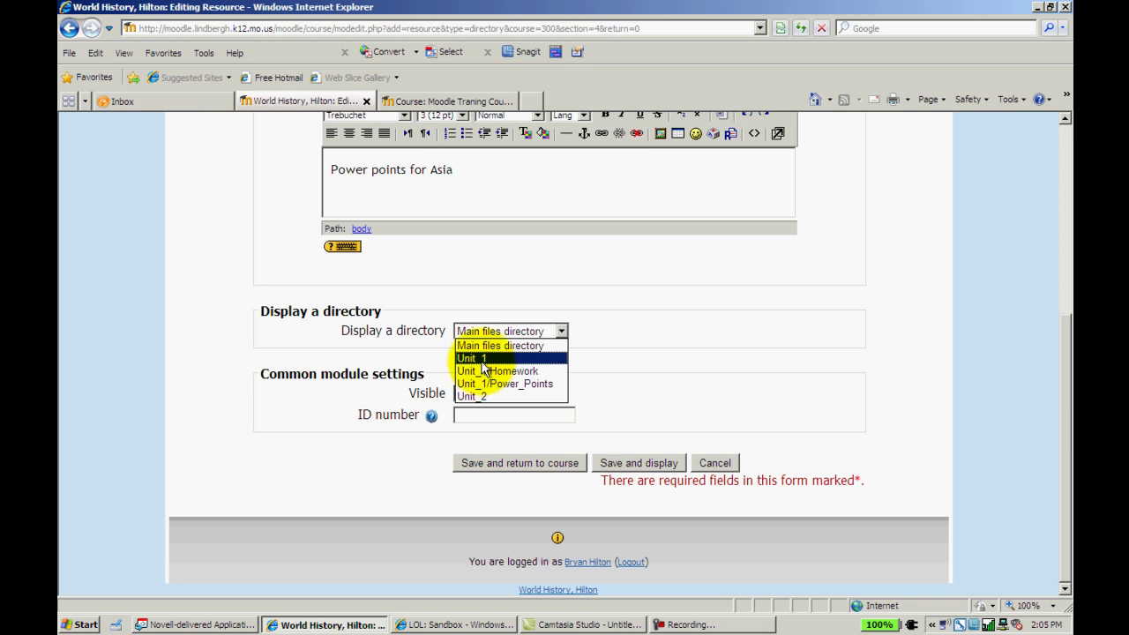
left_click(545, 385)
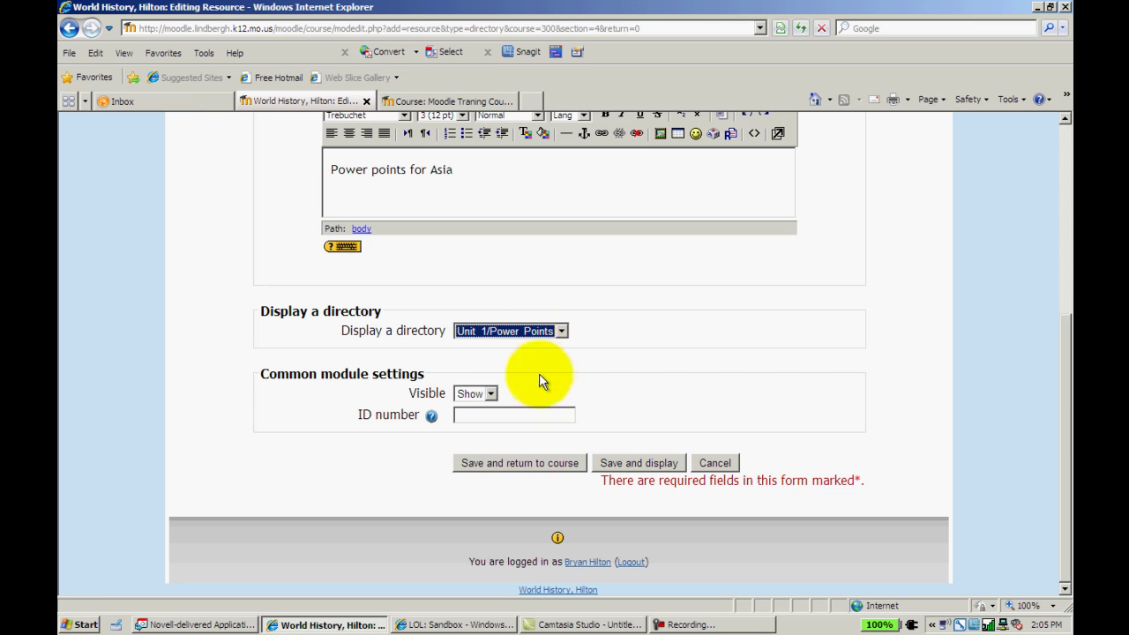
left_click(539, 454)
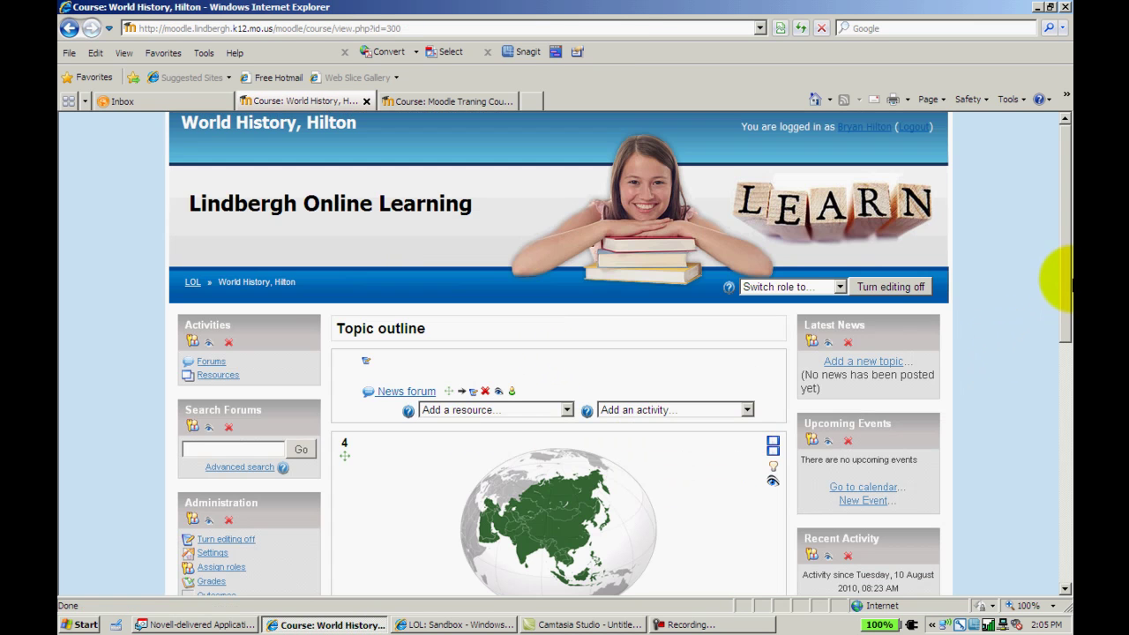
Open the course Files area from the Administration block.
left_click_drag(1065, 269, 1063, 393)
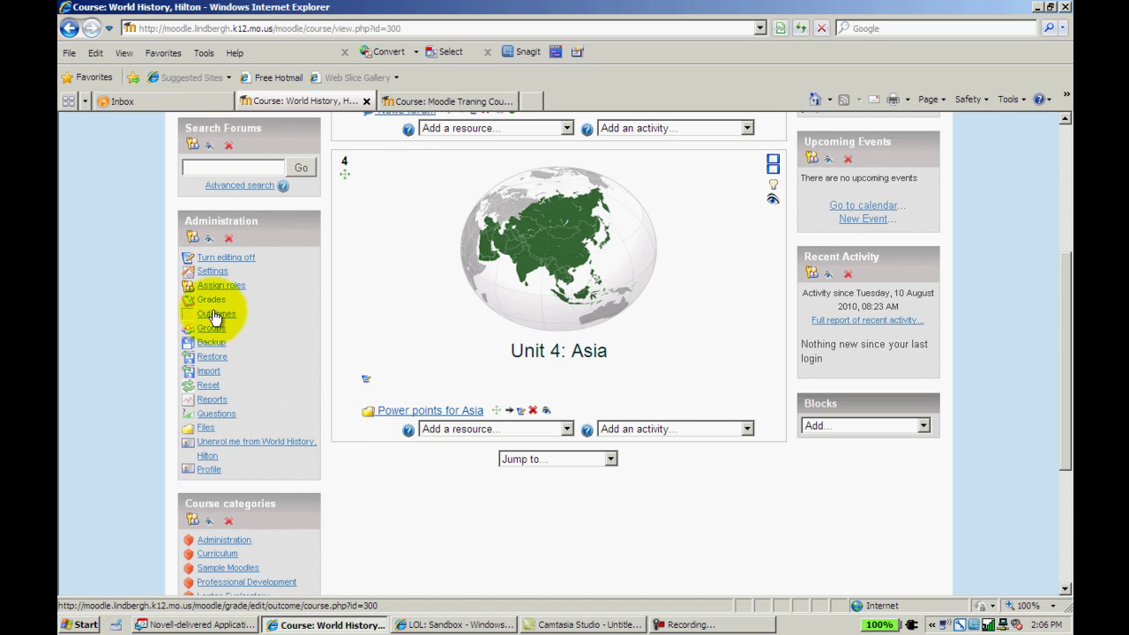
left_click(201, 428)
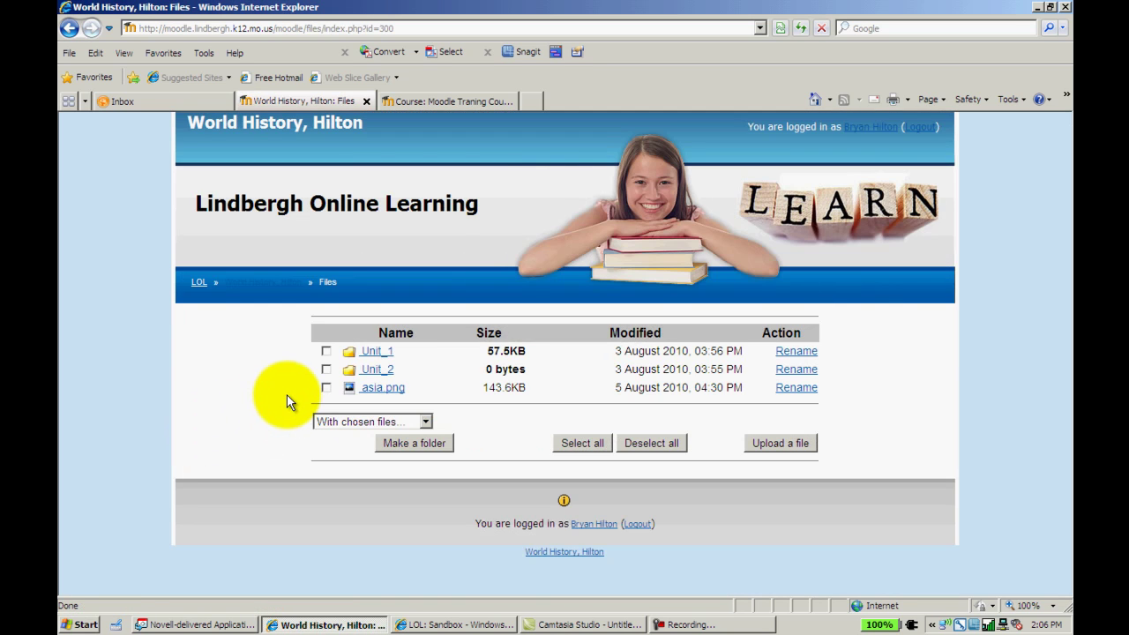
Check that Unit_1/Power_Points holds Sample_Power_Point_for_Moodle.pptx, then go back to the World History course.
left_click(385, 354)
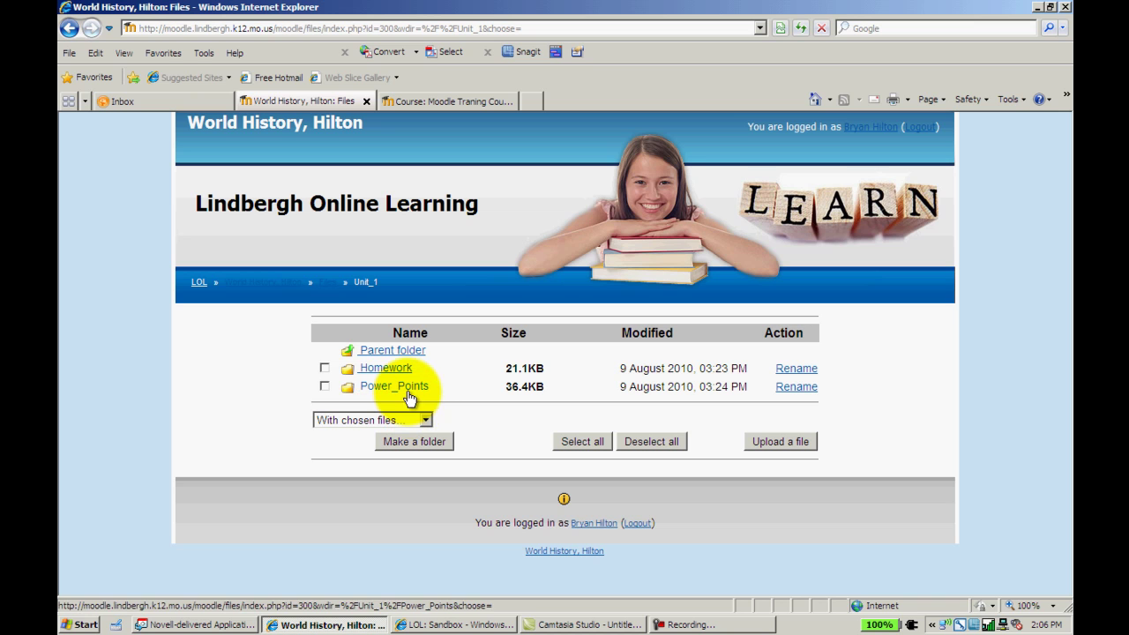
left_click(409, 391)
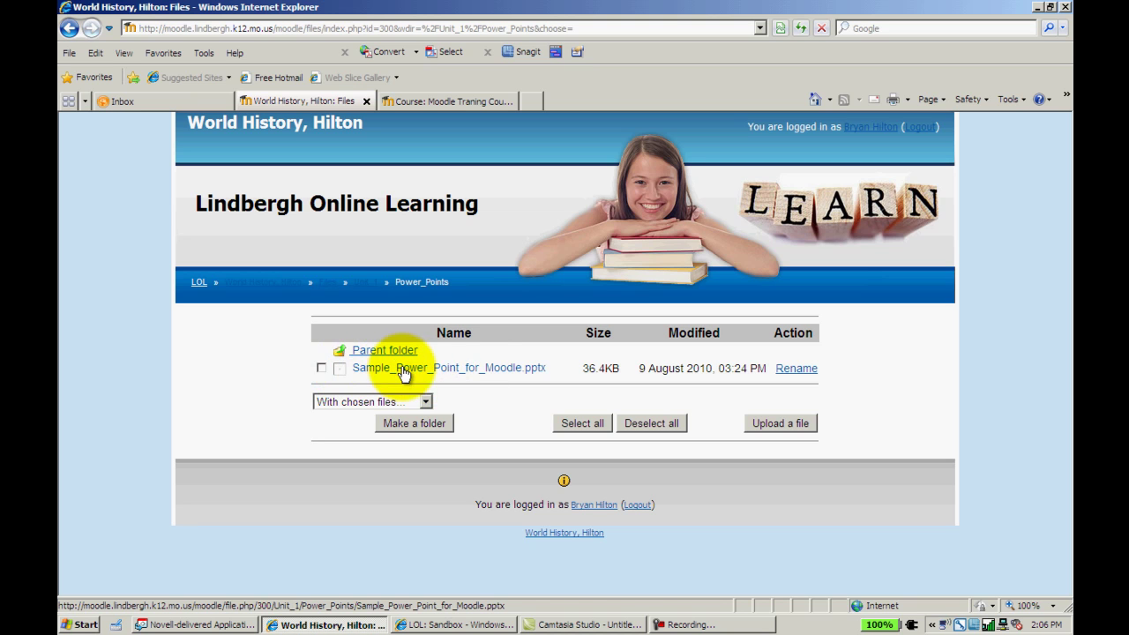
left_click(491, 369)
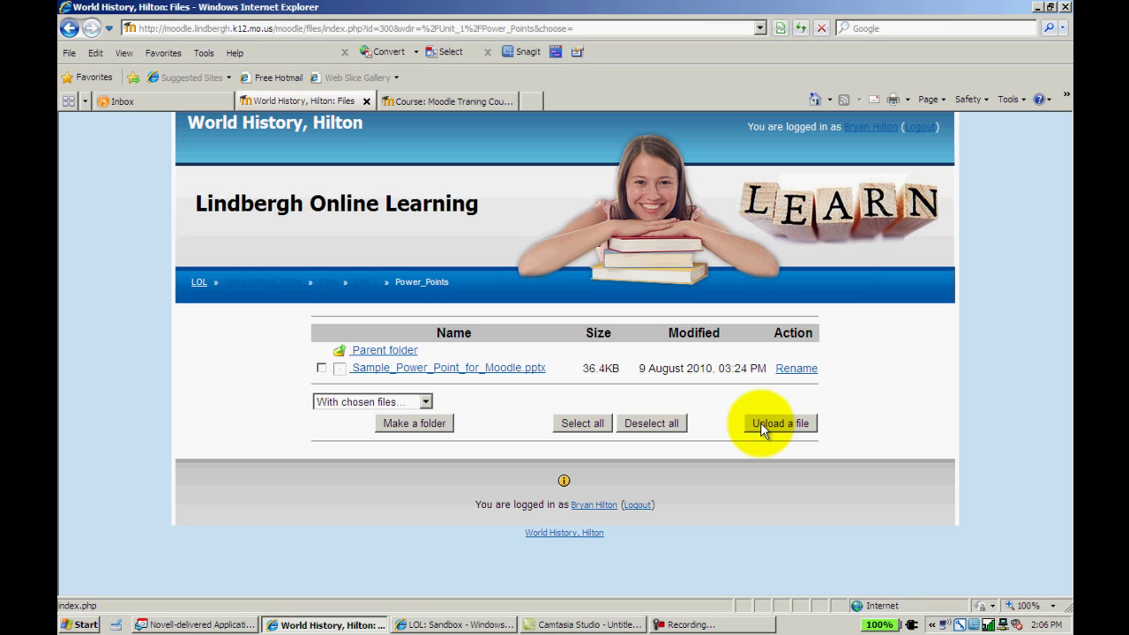
left_click(367, 287)
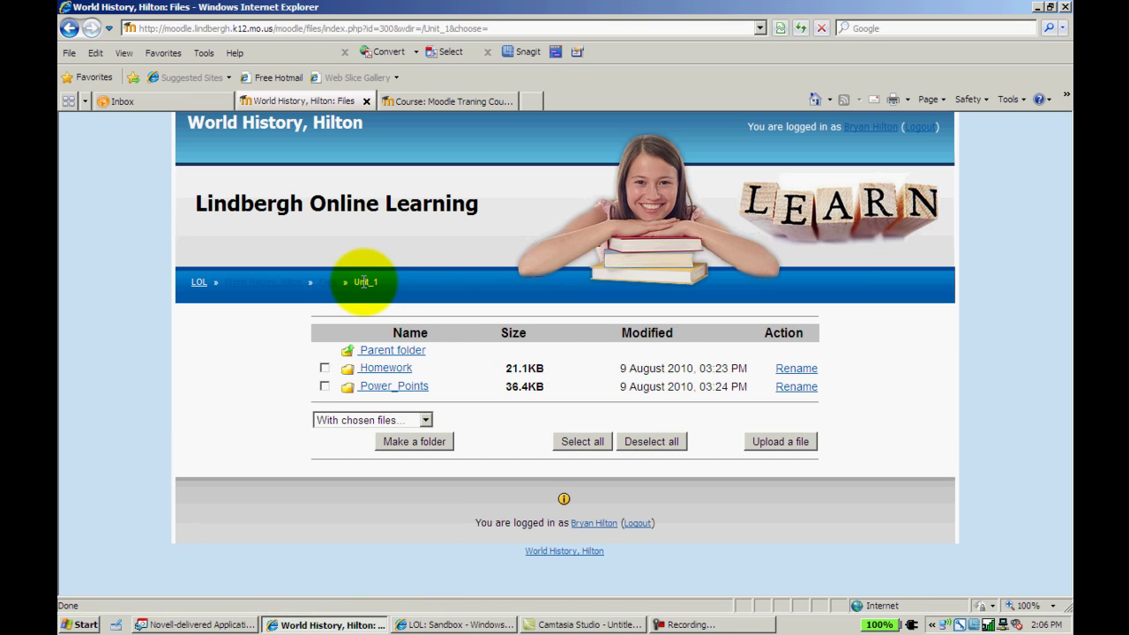
left_click(290, 285)
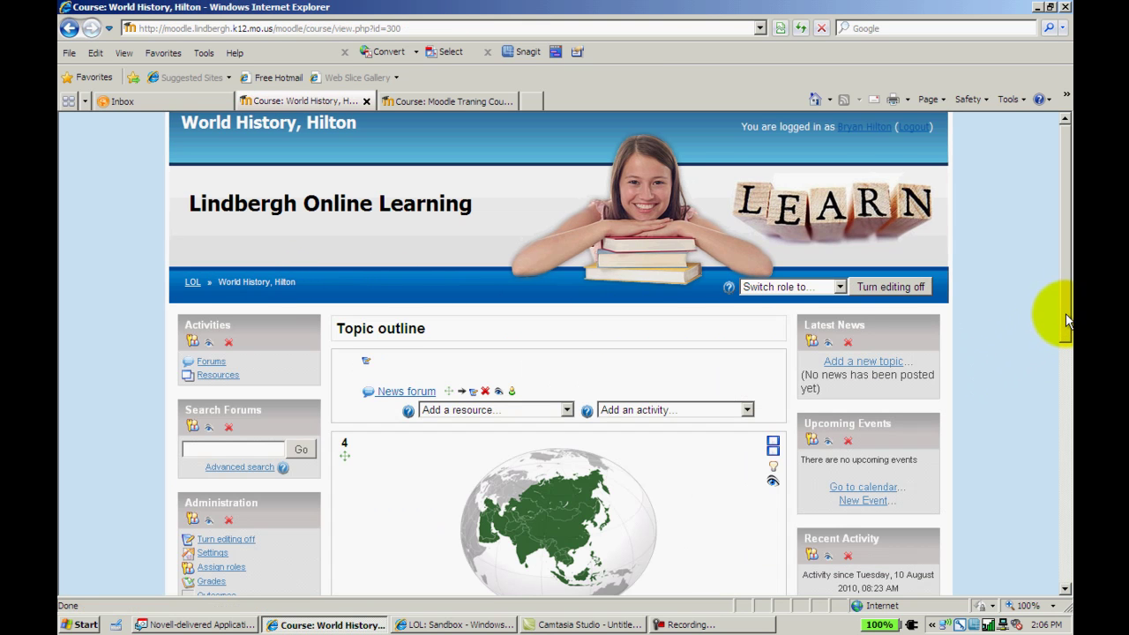
Turn editing off and open the Power points for Asia resource in topic 4.
left_click(878, 286)
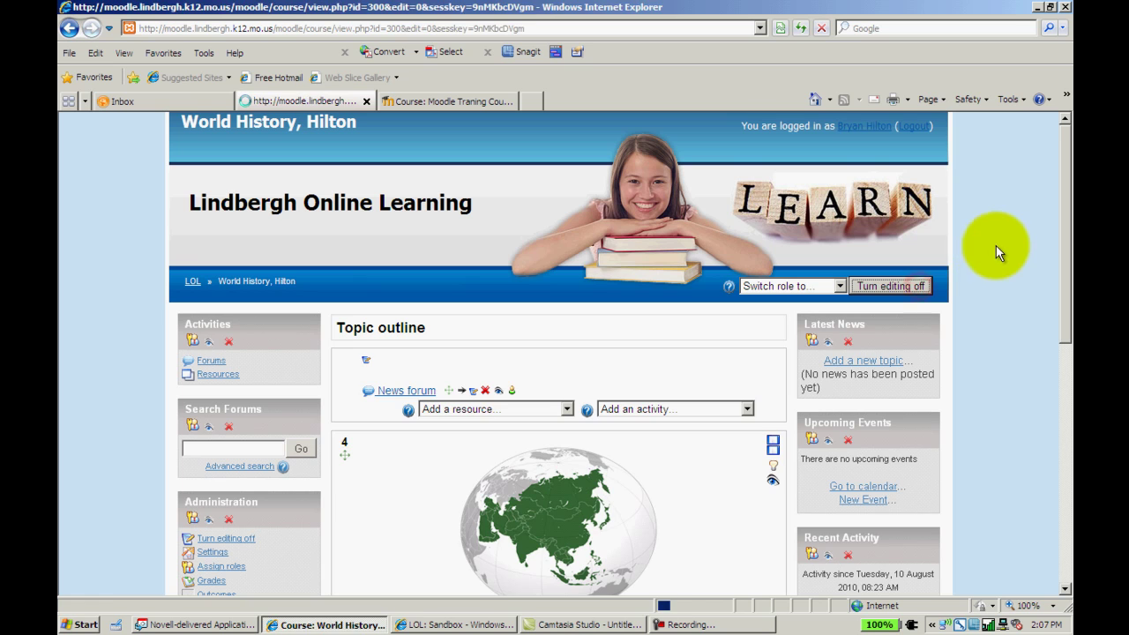
left_click_drag(1065, 220, 1068, 353)
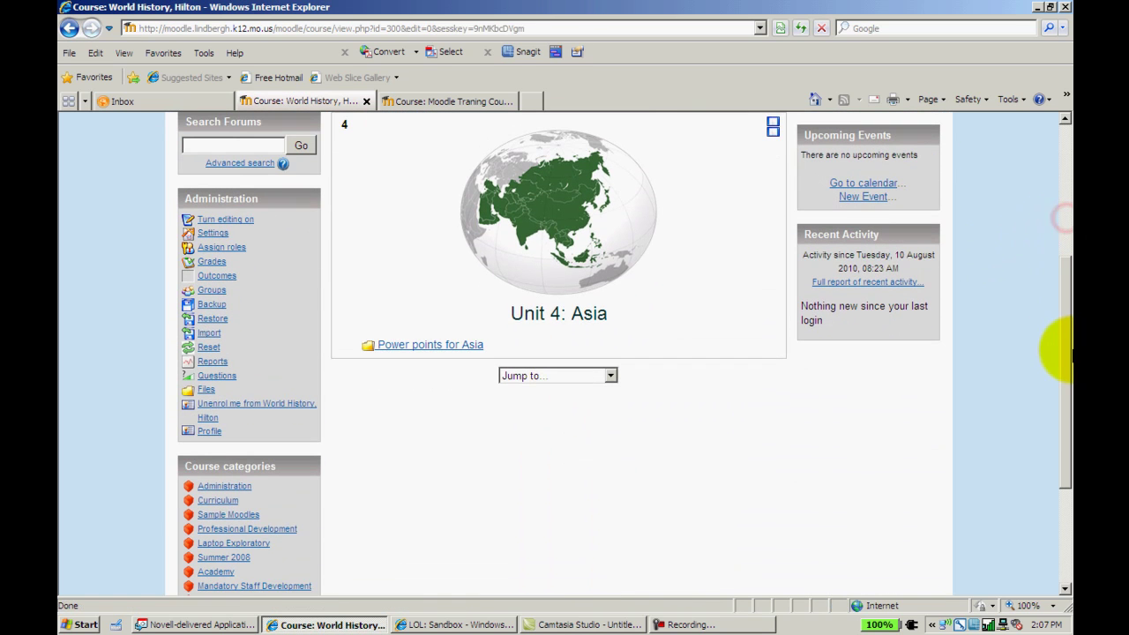
left_click(415, 344)
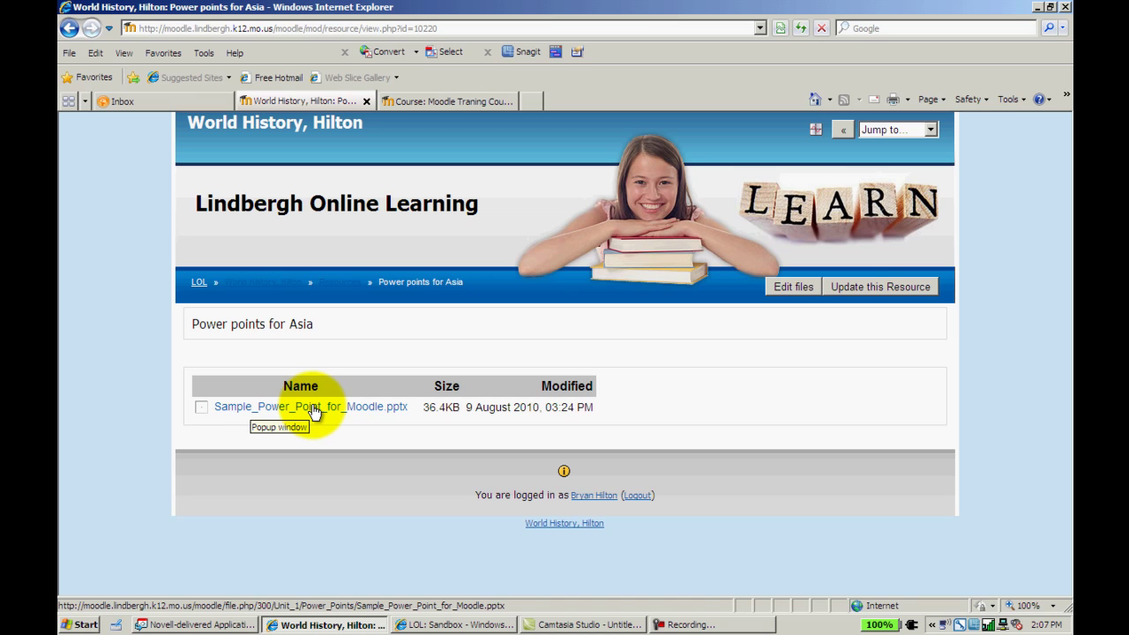
Try the Sample_Power_Point_for_Moodle.pptx link, then go back to the World History course page.
left_click(315, 410)
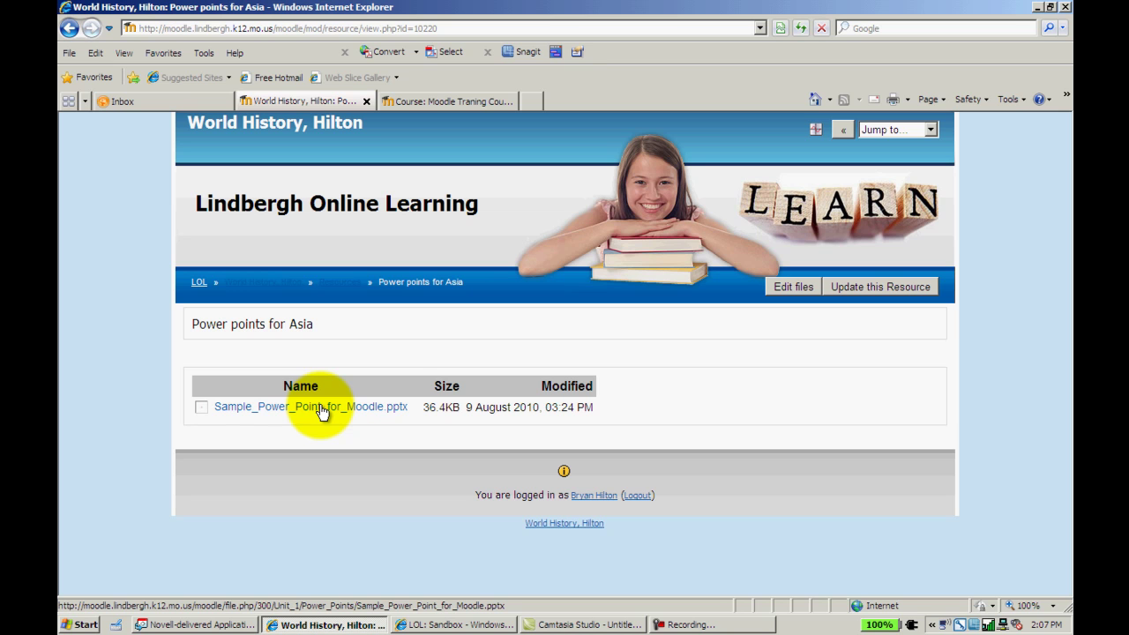
left_click(69, 27)
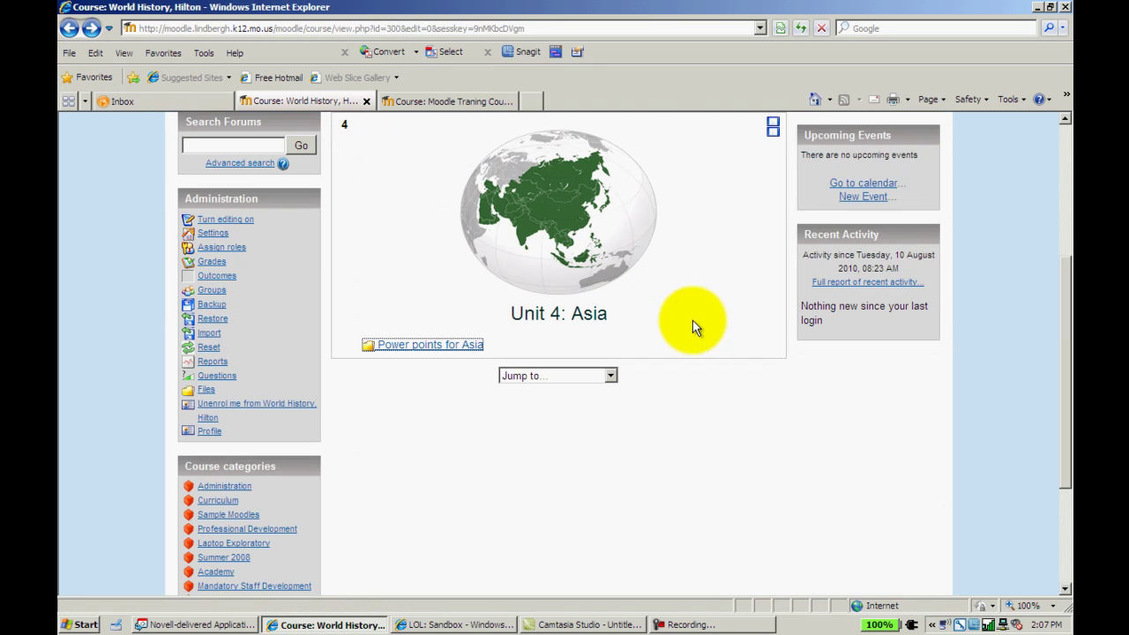
left_click(542, 347)
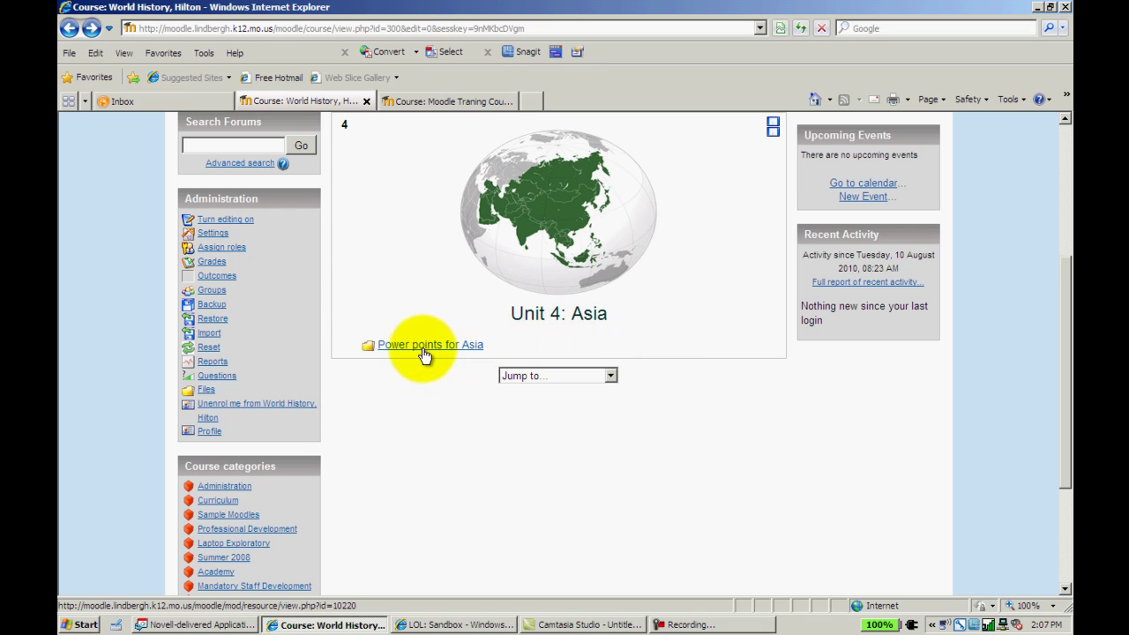